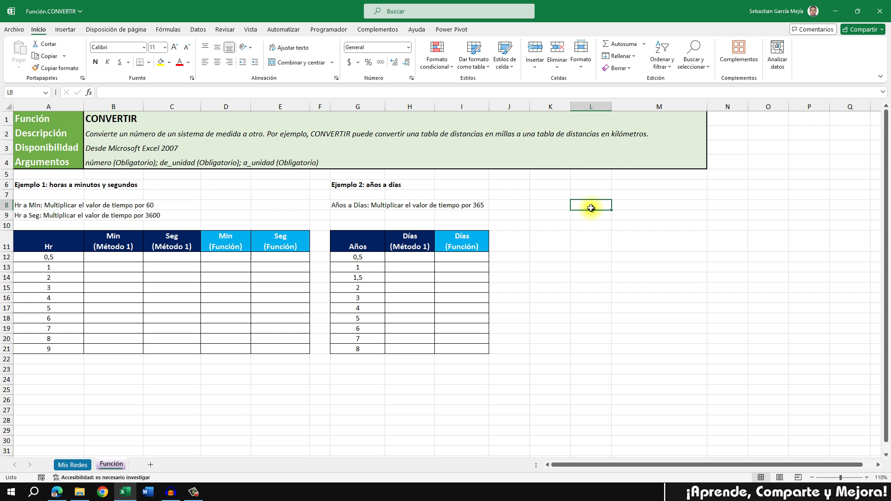
# Enter =A12*60 in B12 and fill it down to row 21 for minutes.
pyautogui.click(178, 268)
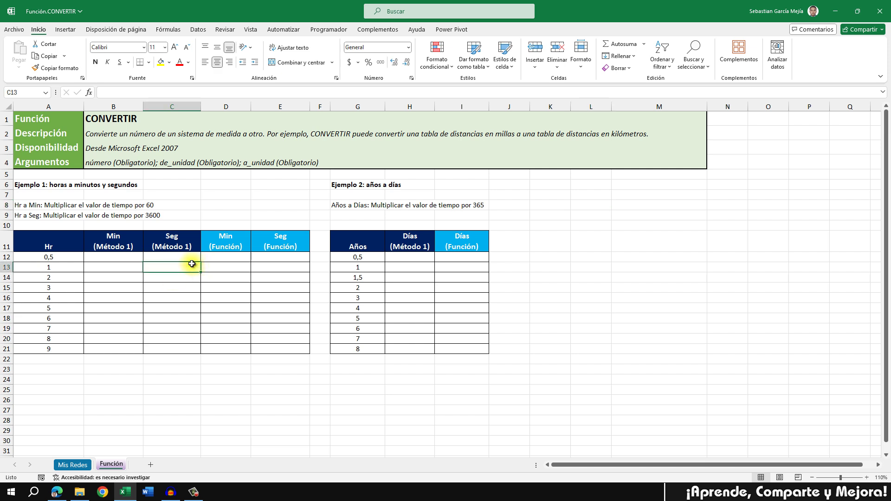
pyautogui.click(118, 255)
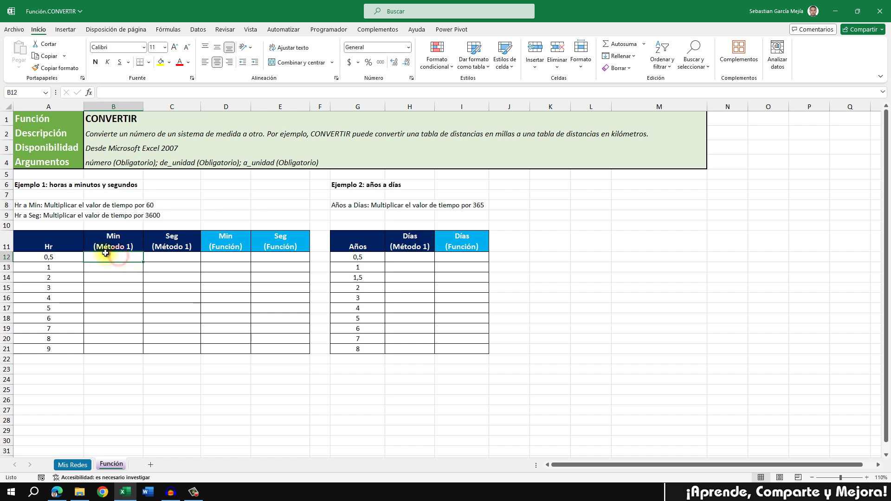
pyautogui.moveTo(60, 256); pyautogui.dragTo(60, 348)
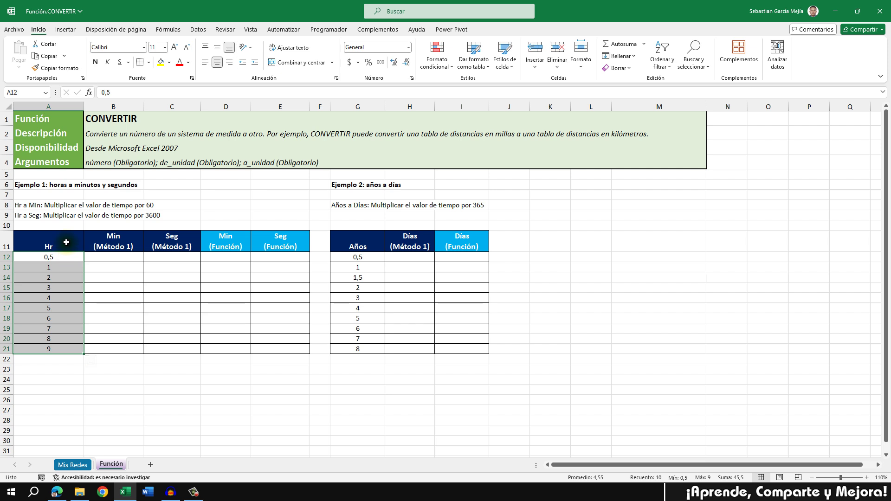
pyautogui.click(116, 259)
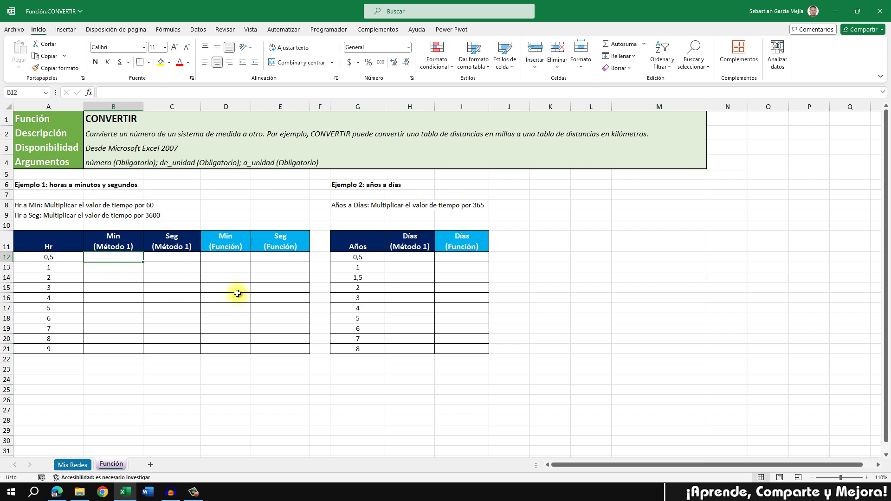
pyautogui.write('=')
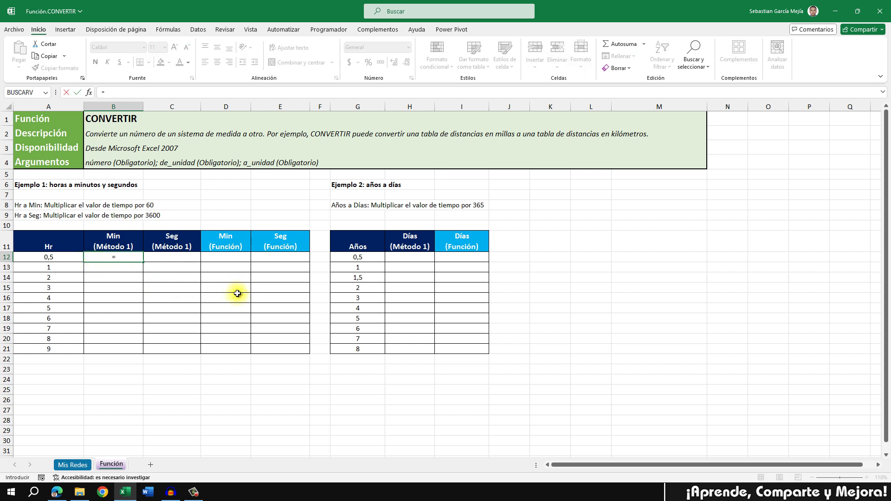
pyautogui.press('Left')
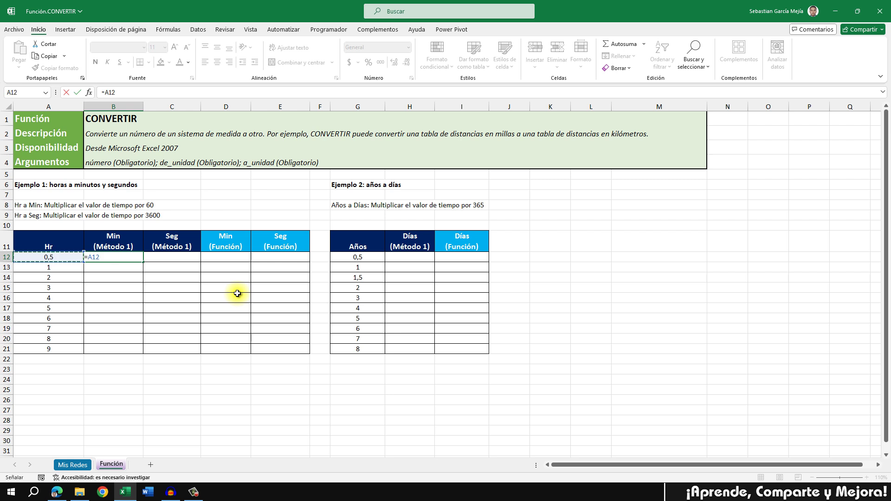
pyautogui.write('*60')
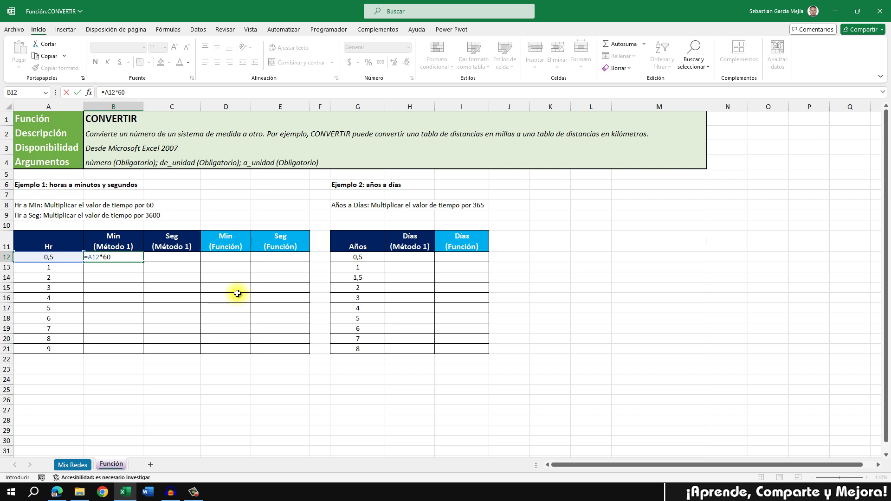
pyautogui.hotkey('ctrl', 'Return')
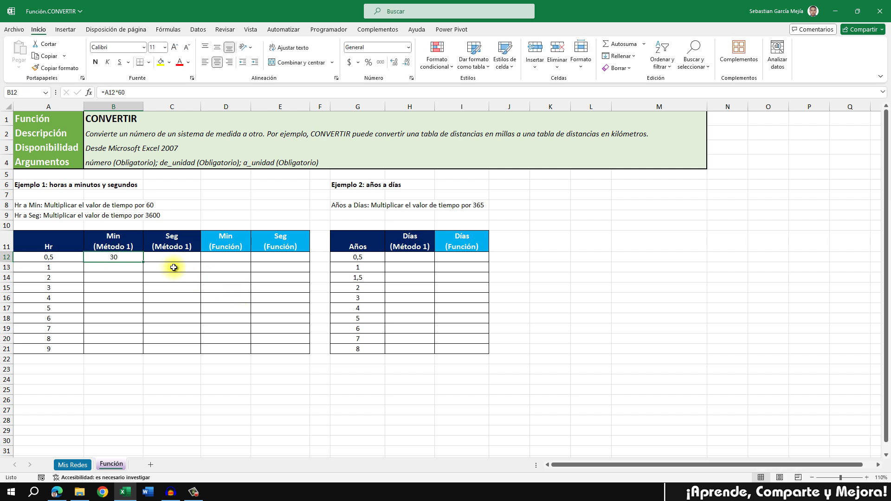
pyautogui.doubleClick(144, 263)
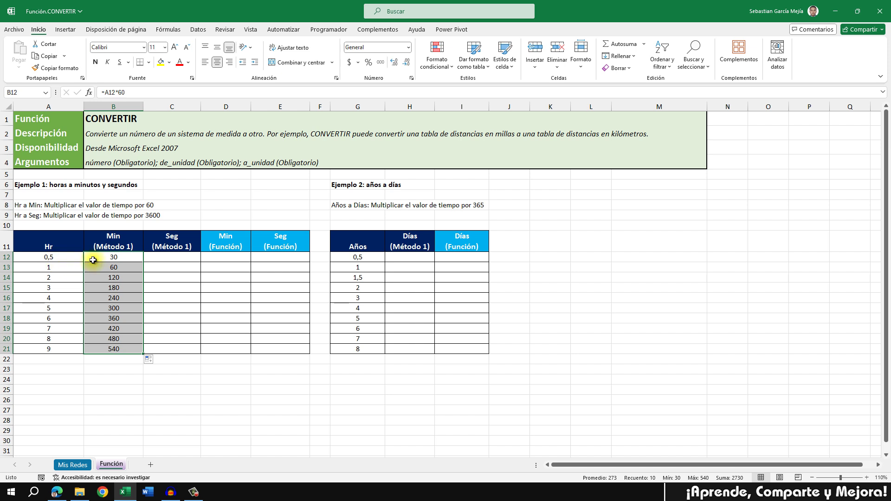
pyautogui.click(119, 258)
# Enter =A12*3600 in C12 and fill it down to row 21 for seconds.
pyautogui.click(181, 256)
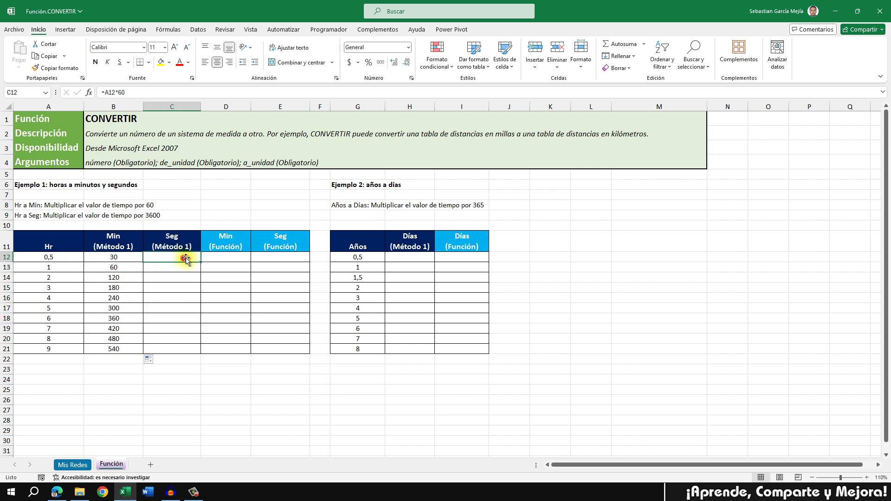
pyautogui.write('=')
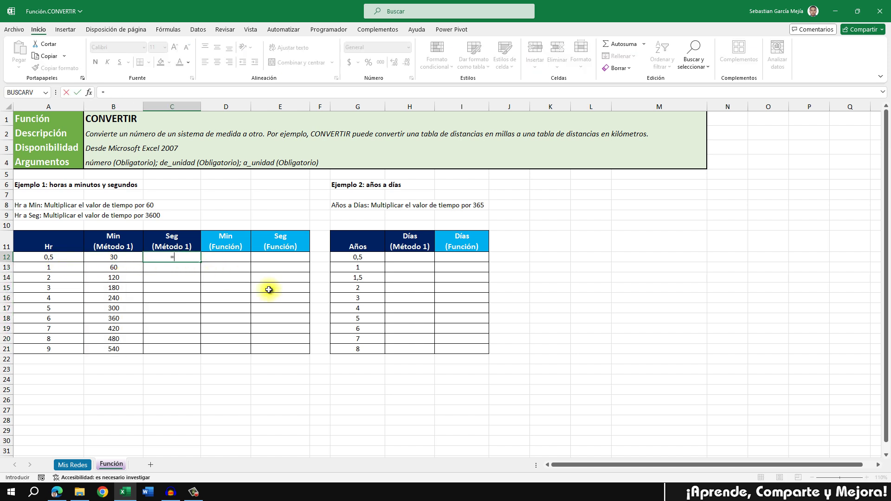
pyautogui.press('Left')
pyautogui.press('Left')
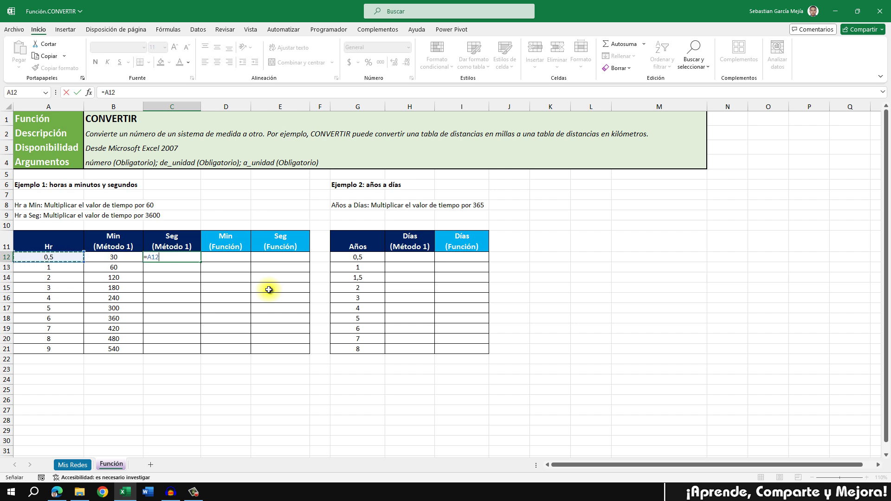
pyautogui.write('*')
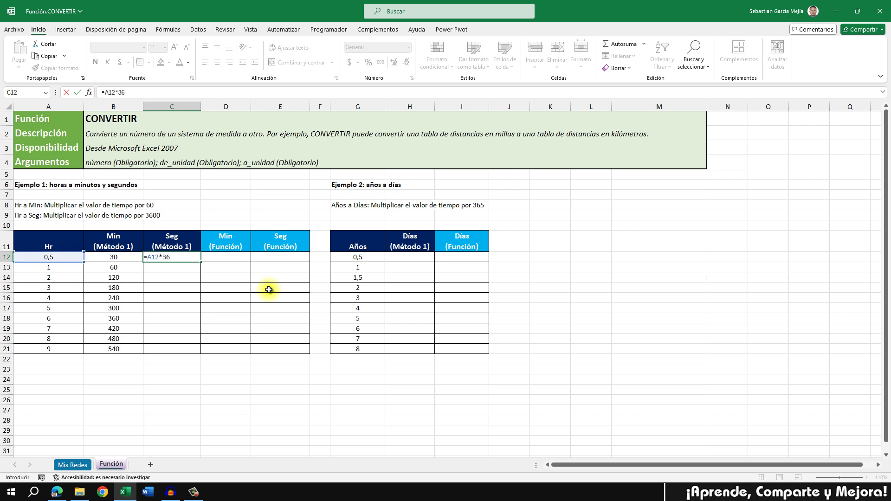
pyautogui.hotkey('ctrl', 'Return')
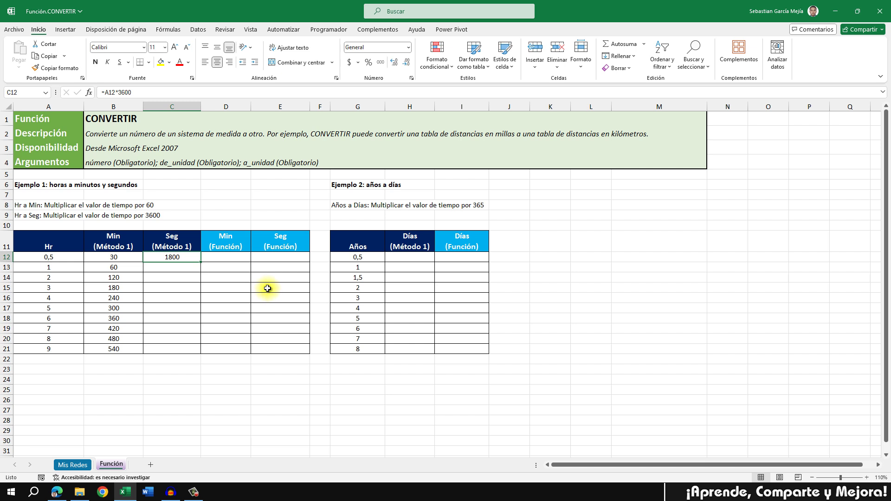
pyautogui.doubleClick(200, 262)
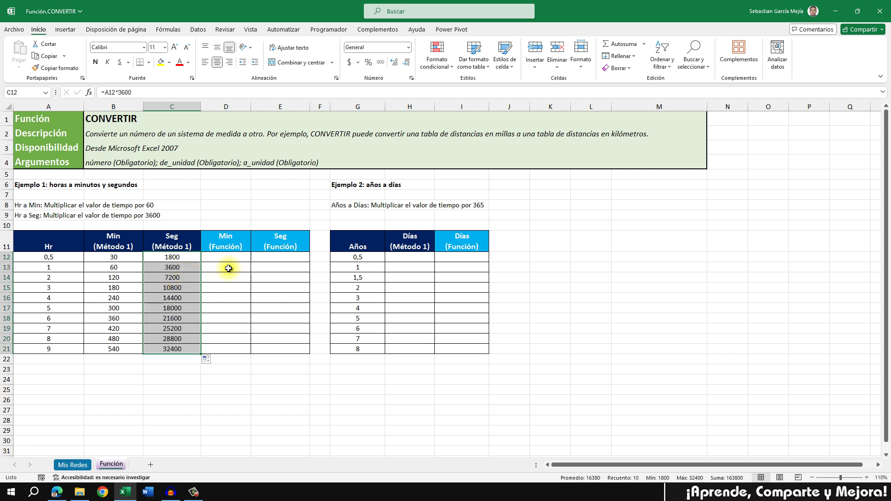
pyautogui.click(240, 258)
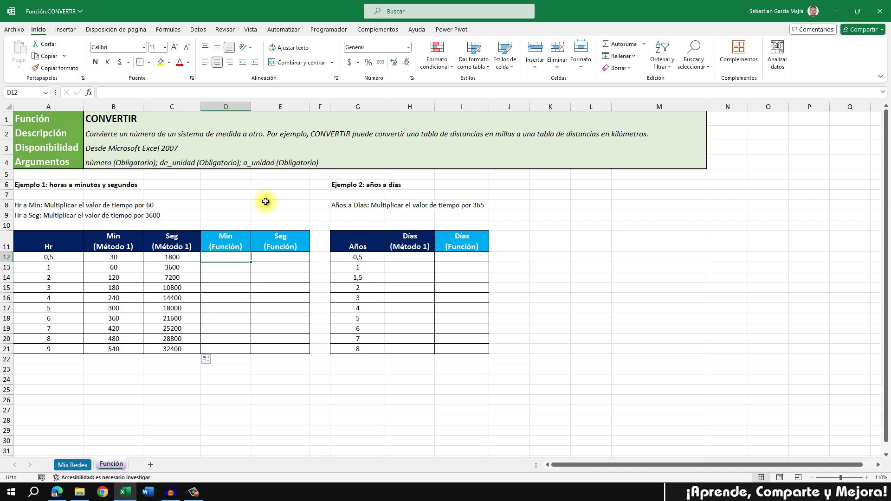
# Enter =CONVERTIR(A12;"hr";"mn") in D12 and fill it down to D21.
pyautogui.write('=conve')
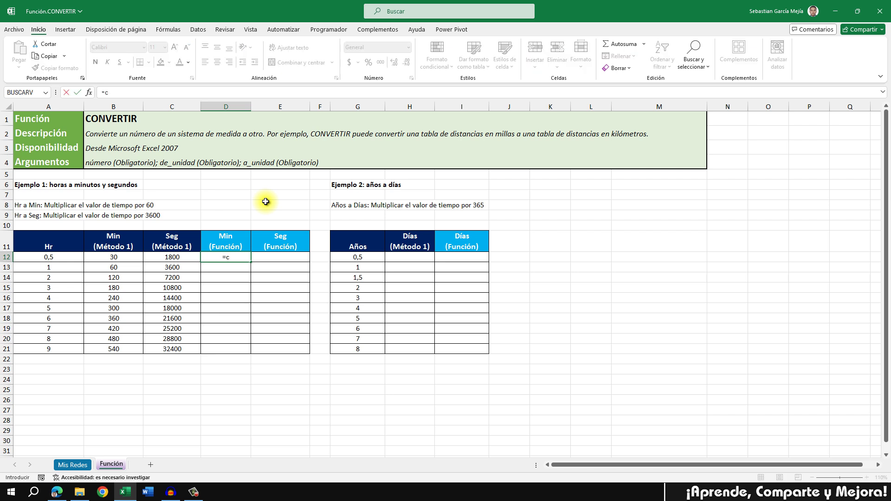
pyautogui.press('Tab')
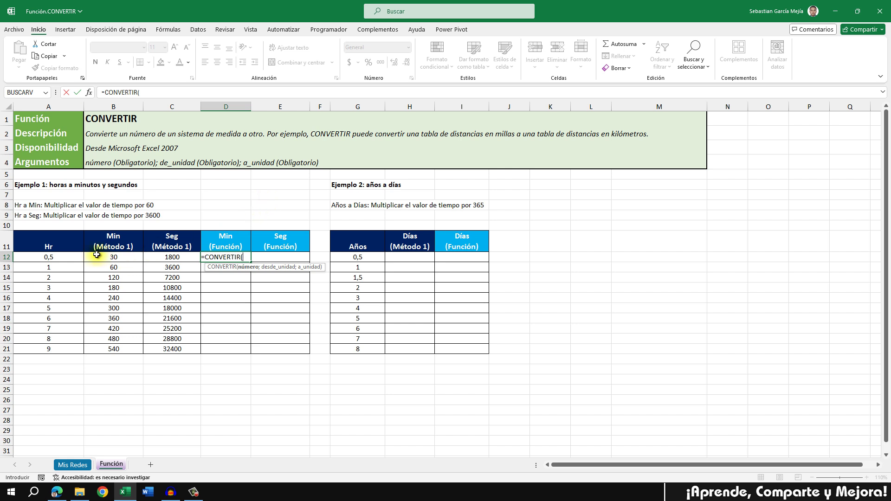
pyautogui.click(67, 255)
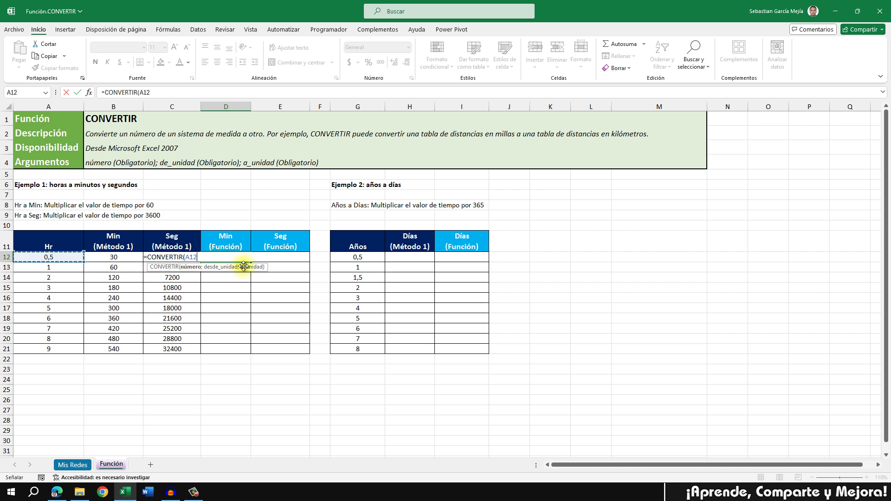
pyautogui.write(';')
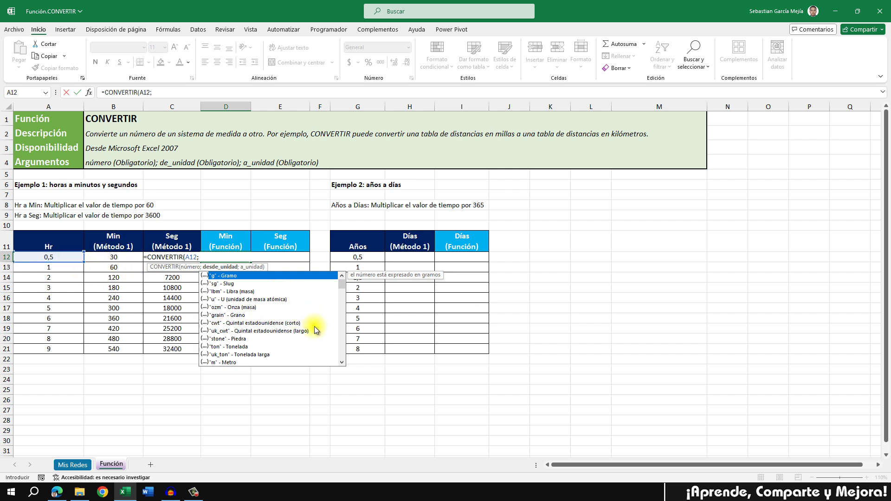
pyautogui.moveTo(339, 285)
pyautogui.mouseDown()
pyautogui.moveTo(341, 326)
pyautogui.moveTo(340, 286)
pyautogui.moveTo(342, 299)
pyautogui.mouseUp()
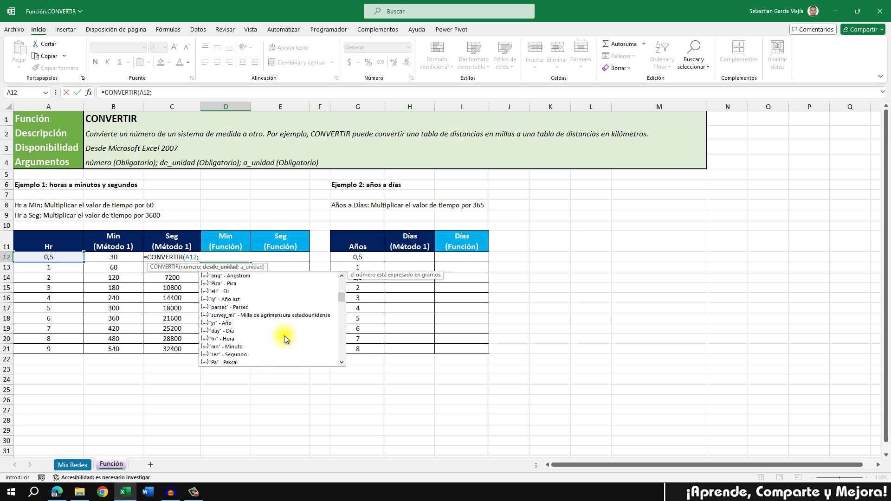
pyautogui.click(342, 362)
pyautogui.click(342, 362)
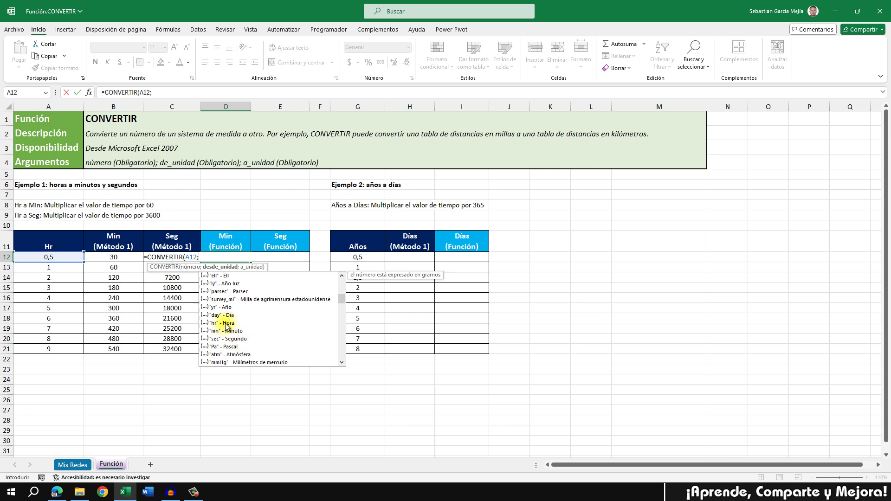
pyautogui.doubleClick(226, 323)
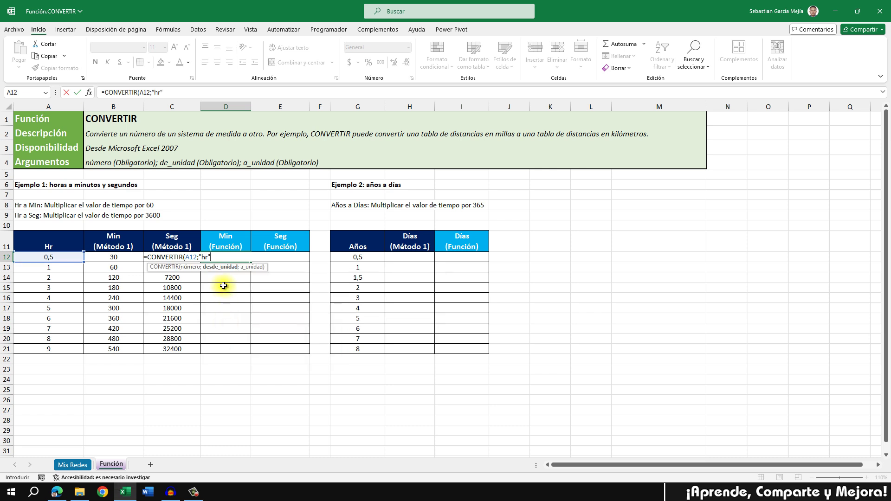
pyautogui.write(';')
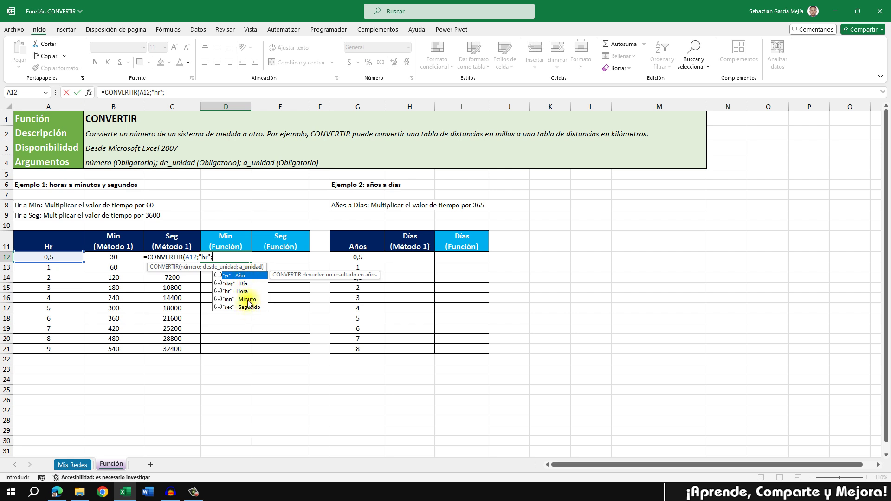
pyautogui.doubleClick(246, 299)
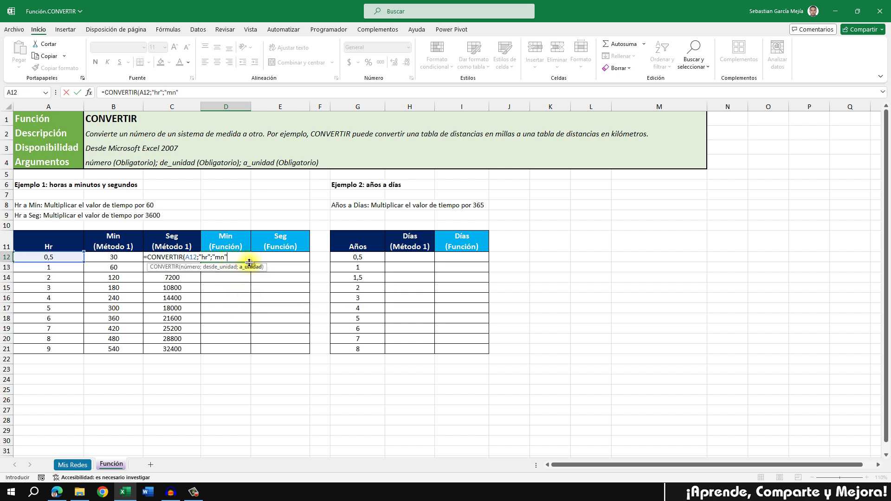
pyautogui.write(')')
pyautogui.hotkey('ctrl', 'Return')
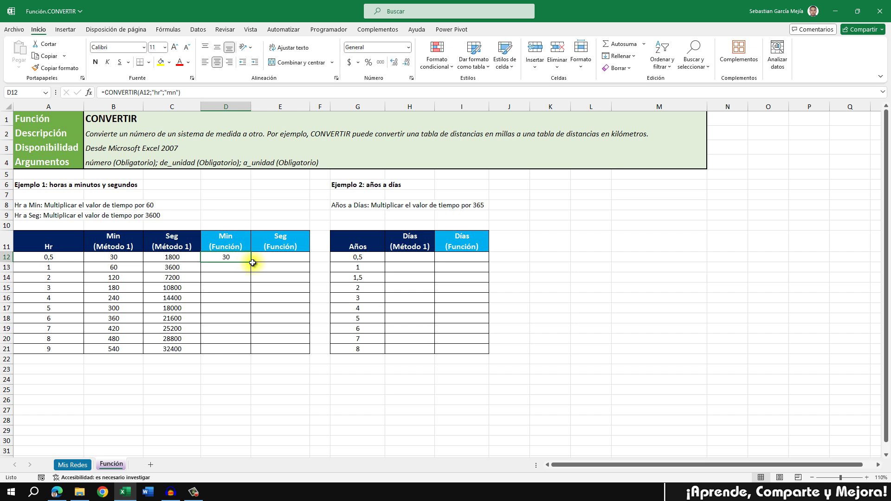
pyautogui.doubleClick(251, 263)
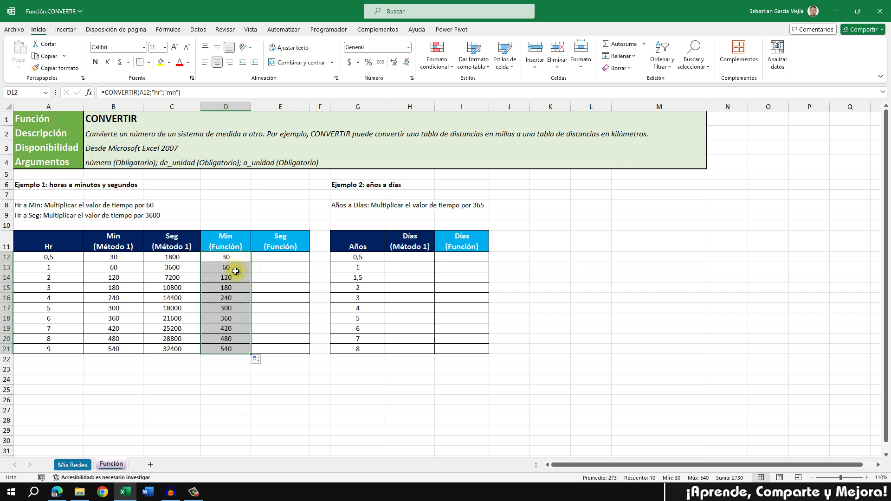
pyautogui.click(271, 255)
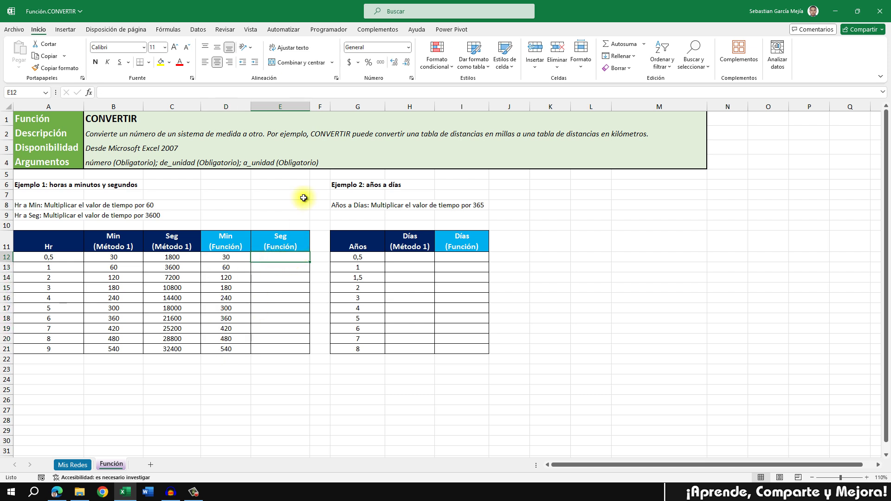
# Enter =CONVERTIR(A12;"hr";"sec") in E12, picking hr and sec from the unit list.
pyautogui.write('=conv')
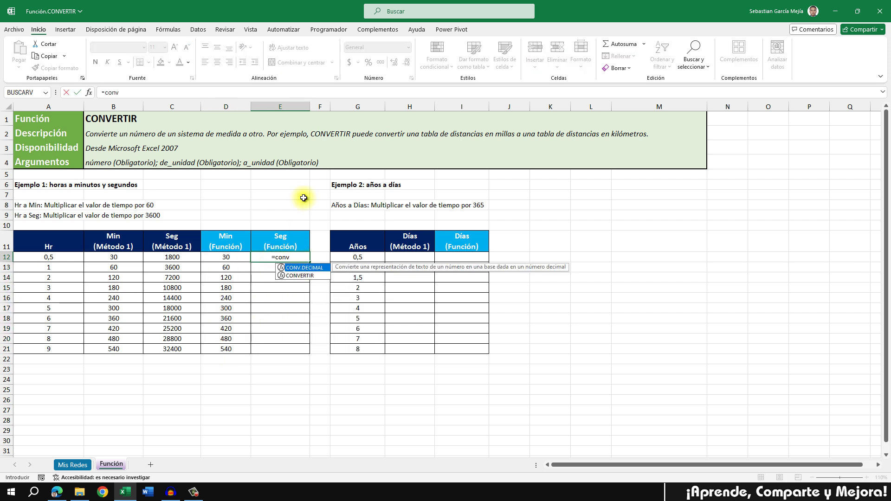
pyautogui.write('er')
pyautogui.press('Tab')
pyautogui.press('Left')
pyautogui.press('Left')
pyautogui.press('Left')
pyautogui.press('Left')
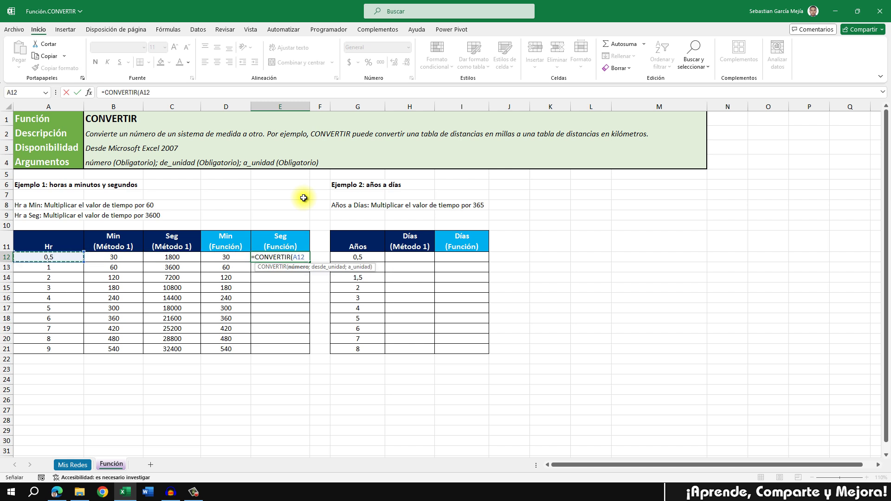
pyautogui.write(';')
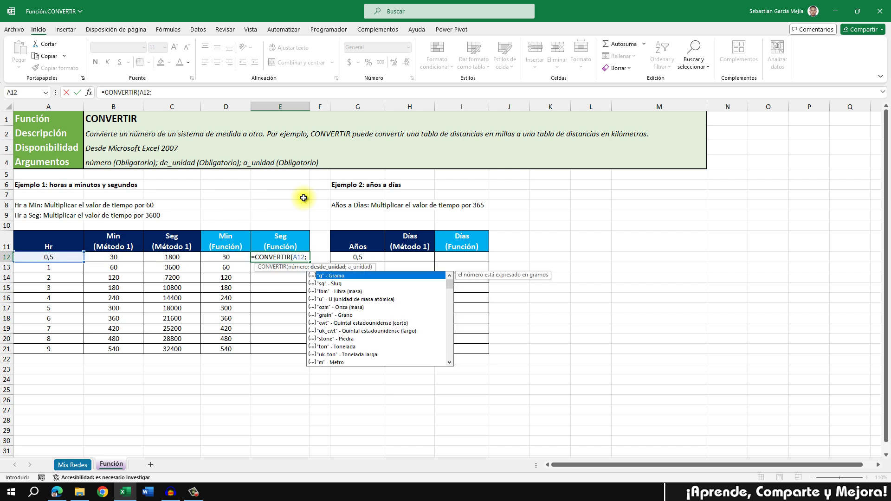
pyautogui.scroll(-1, 367, 328)
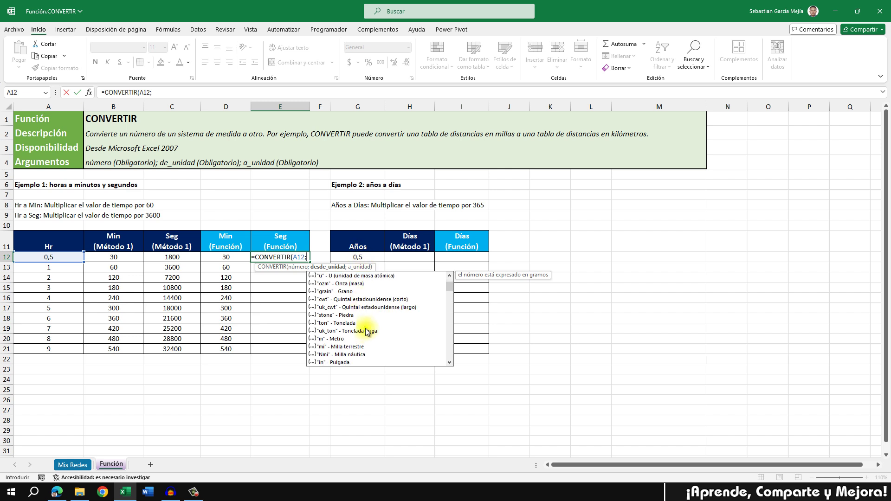
pyautogui.scroll(-1, 368, 332)
pyautogui.scroll(-2, 368, 336)
pyautogui.scroll(-1, 368, 336)
pyautogui.scroll(-1, 369, 336)
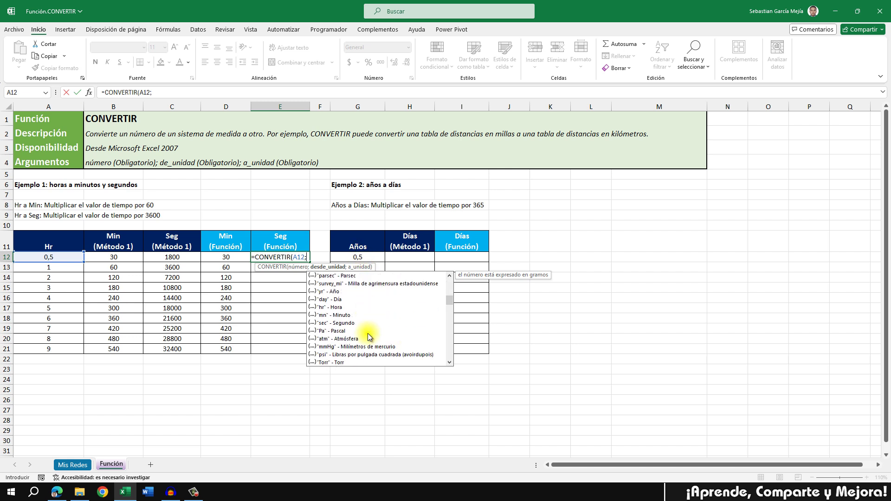
pyautogui.scroll(-1, 369, 336)
pyautogui.scroll(-1, 369, 336)
pyautogui.scroll(2, 369, 336)
pyautogui.scroll(2, 369, 335)
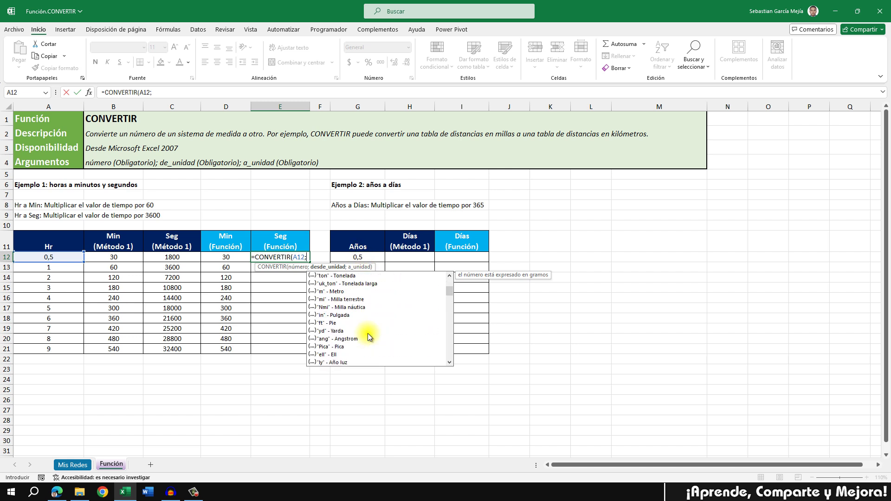
pyautogui.scroll(2, 347, 328)
pyautogui.scroll(1, 347, 329)
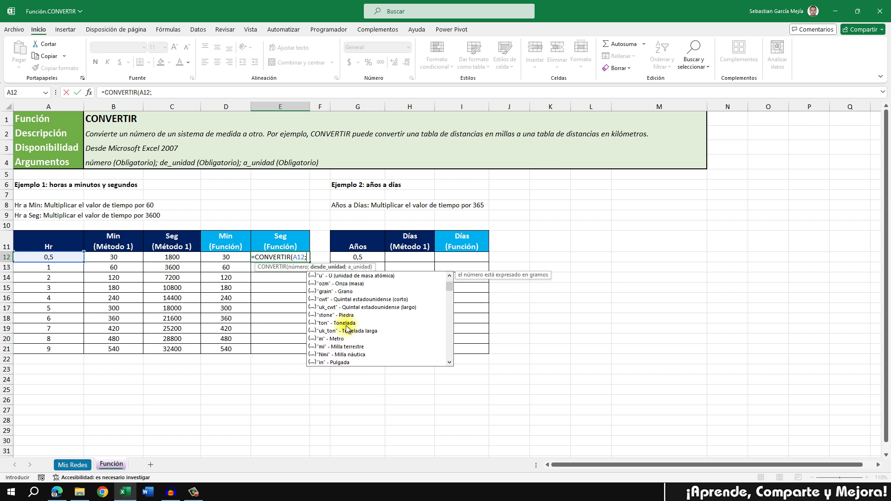
pyautogui.scroll(2, 347, 328)
pyautogui.scroll(1, 347, 328)
pyautogui.scroll(3, 347, 327)
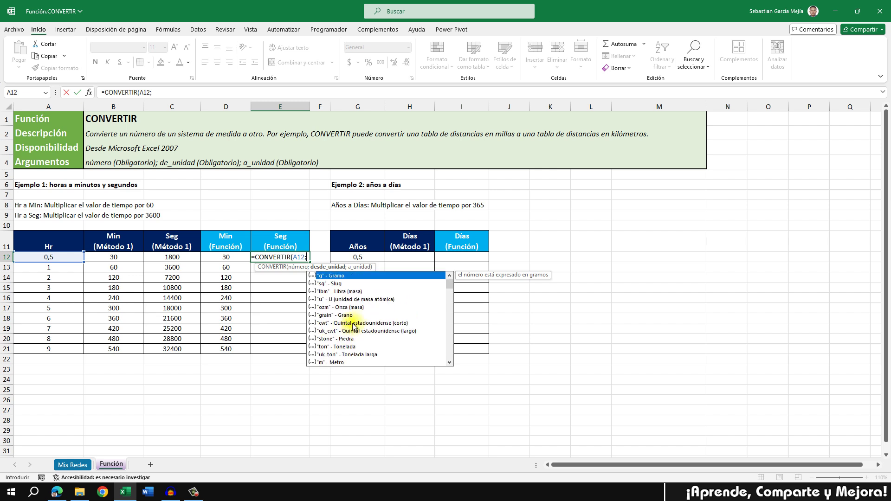
pyautogui.scroll(-3, 346, 326)
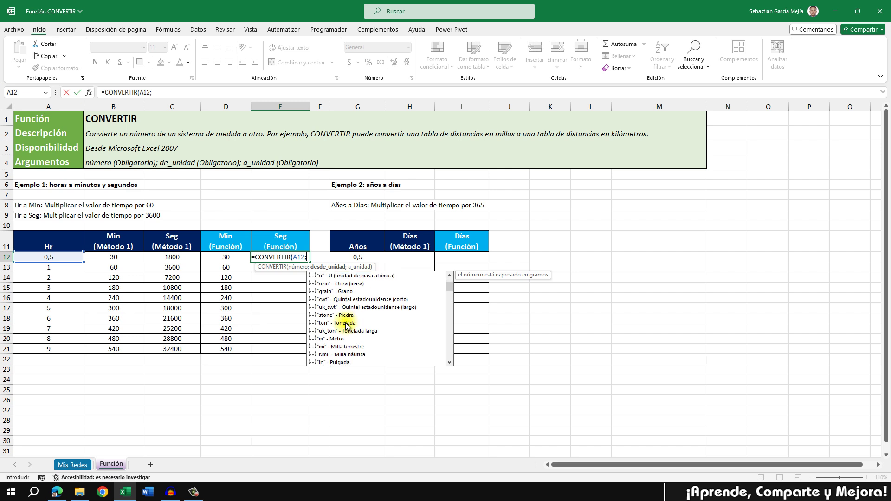
pyautogui.scroll(-3, 346, 326)
pyautogui.scroll(-3, 345, 326)
pyautogui.scroll(-6, 345, 326)
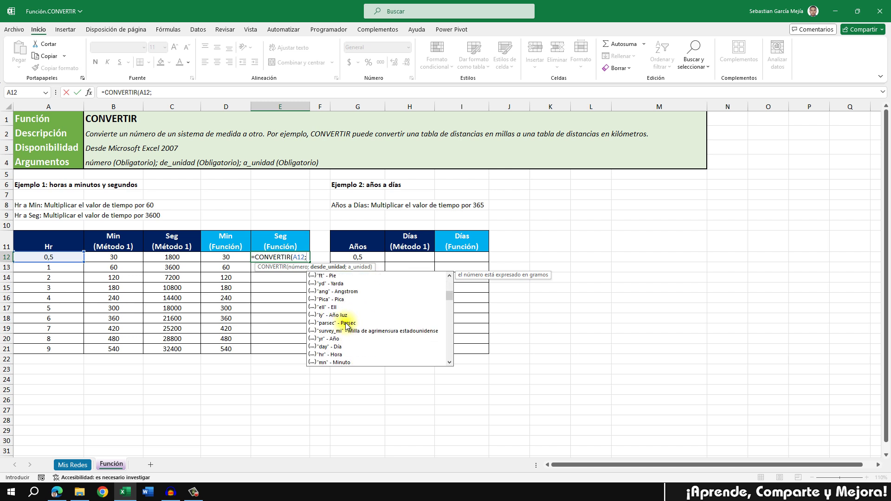
pyautogui.scroll(-3, 346, 327)
pyautogui.doubleClick(335, 330)
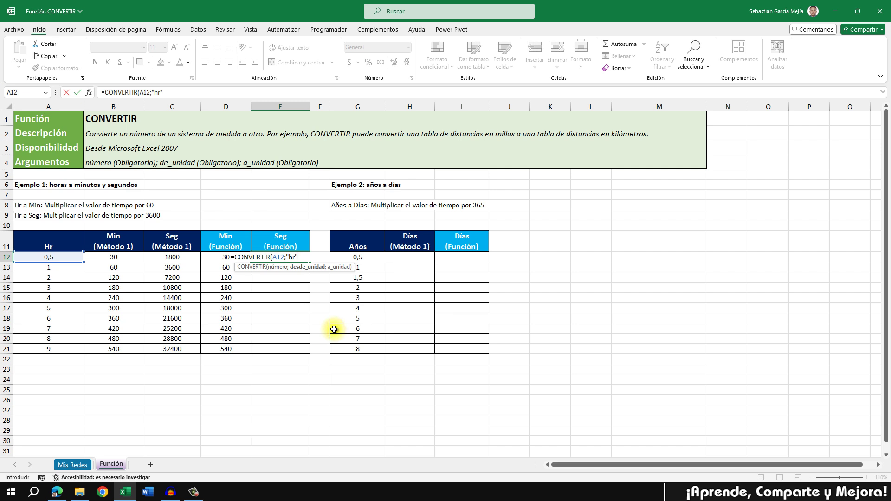
pyautogui.write(';')
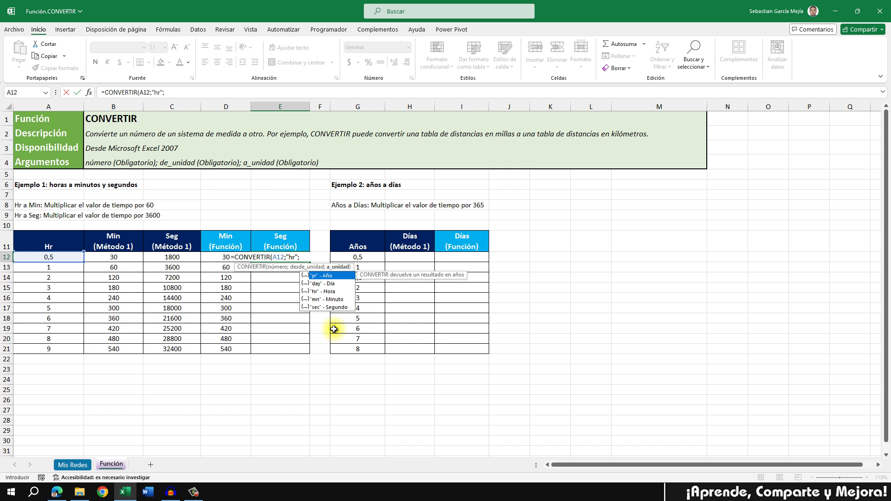
pyautogui.write('"')
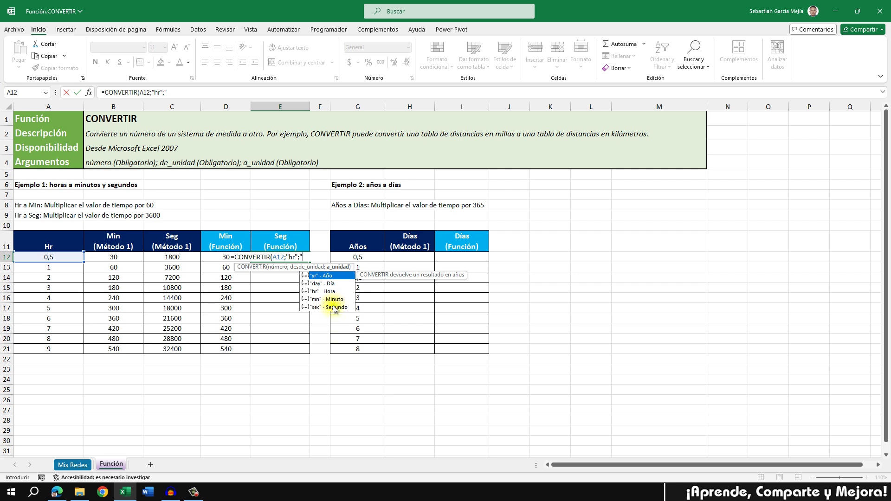
pyautogui.doubleClick(334, 307)
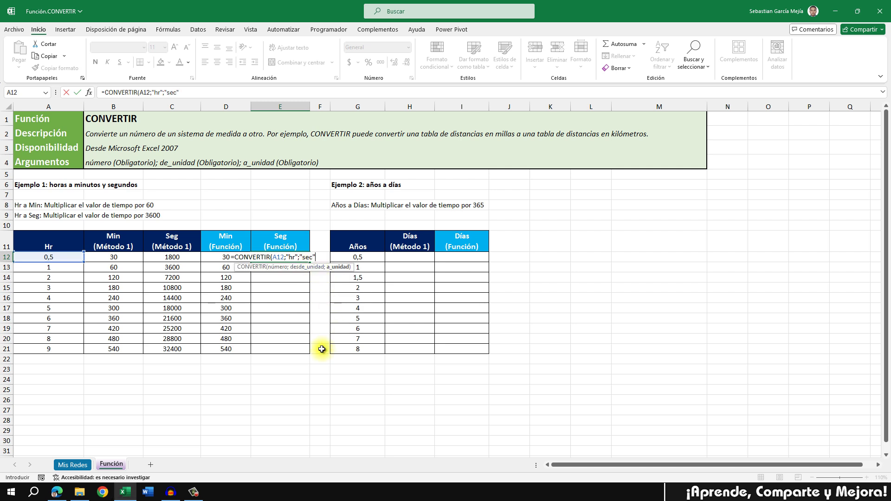
pyautogui.write(')')
pyautogui.hotkey('ctrl', 'Return')
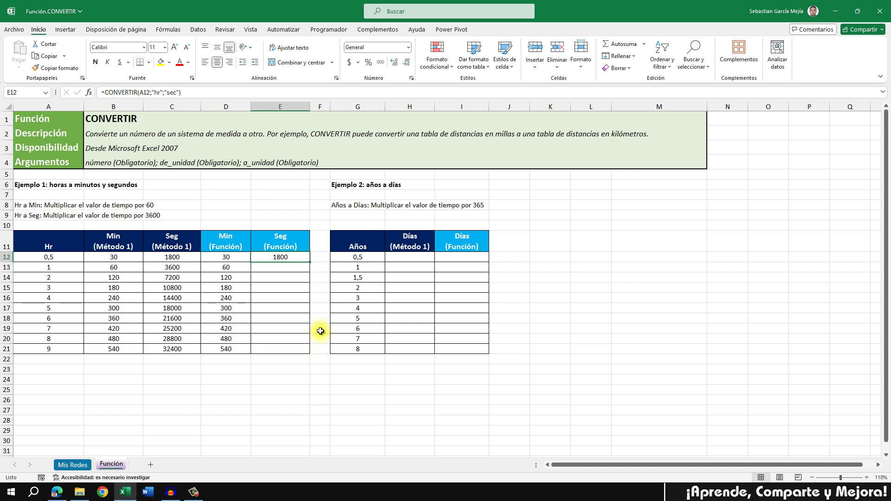
pyautogui.doubleClick(310, 262)
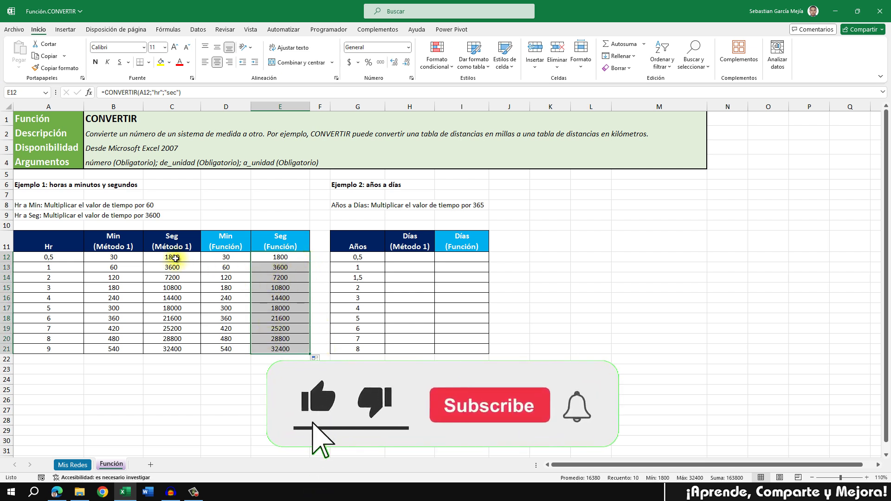
pyautogui.click(105, 266)
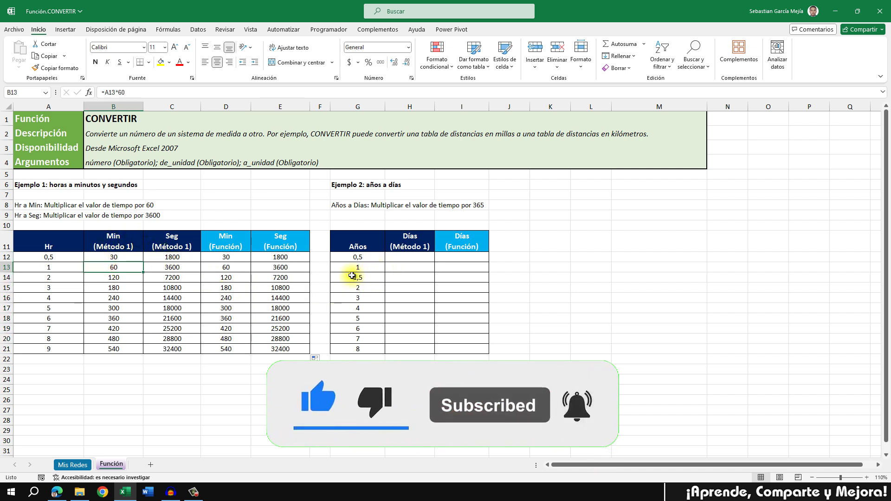
pyautogui.click(227, 262)
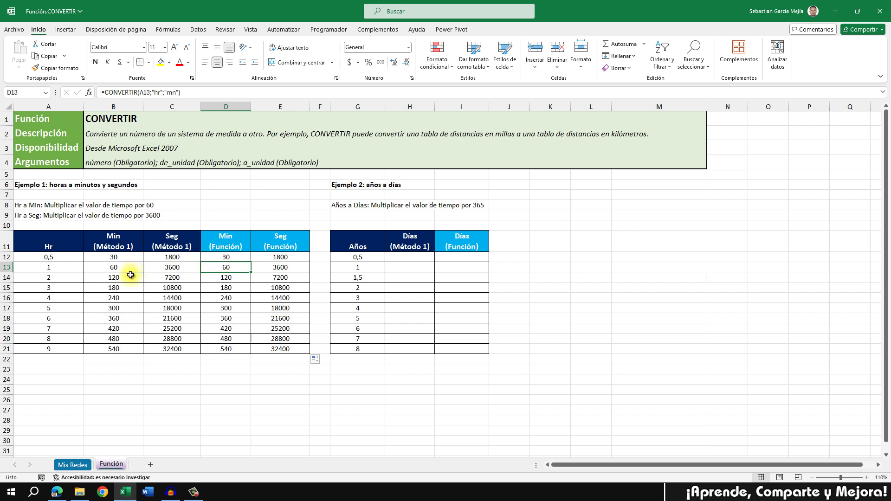
pyautogui.click(403, 259)
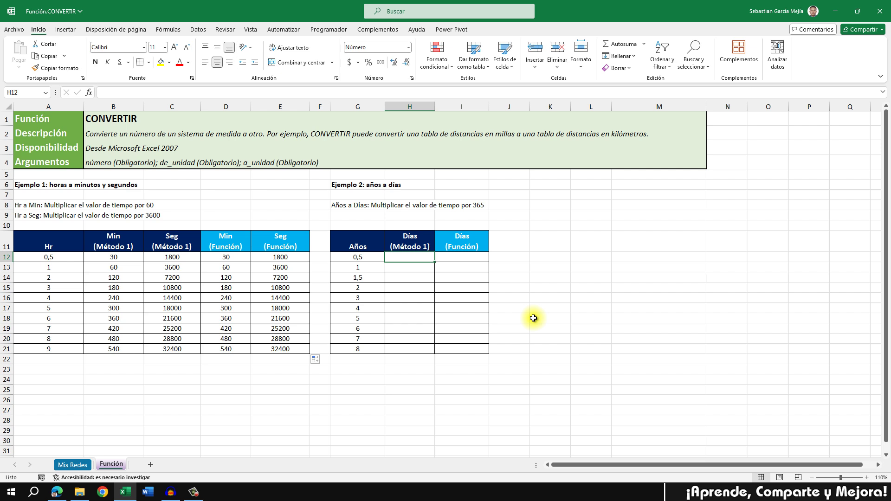
# Enter =G12*365 in H12 and fill it down to H21.
pyautogui.write('=')
pyautogui.press('Left')
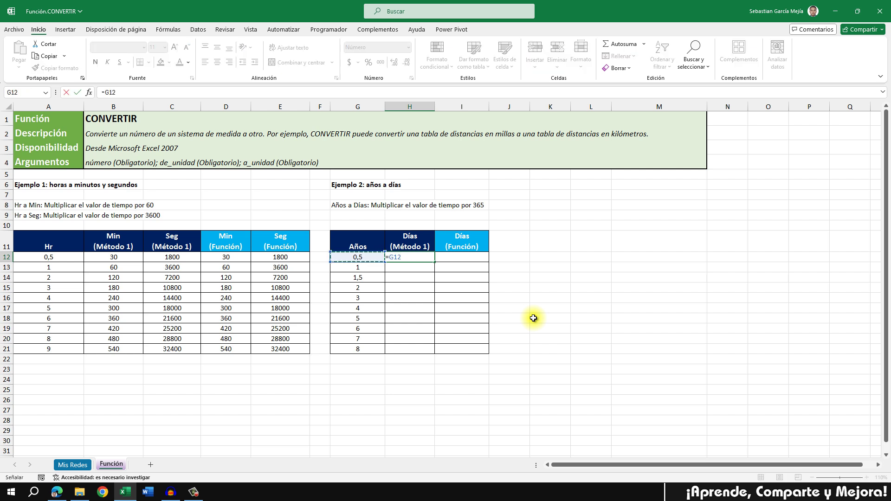
pyautogui.write('*365')
pyautogui.hotkey('ctrl', 'Return')
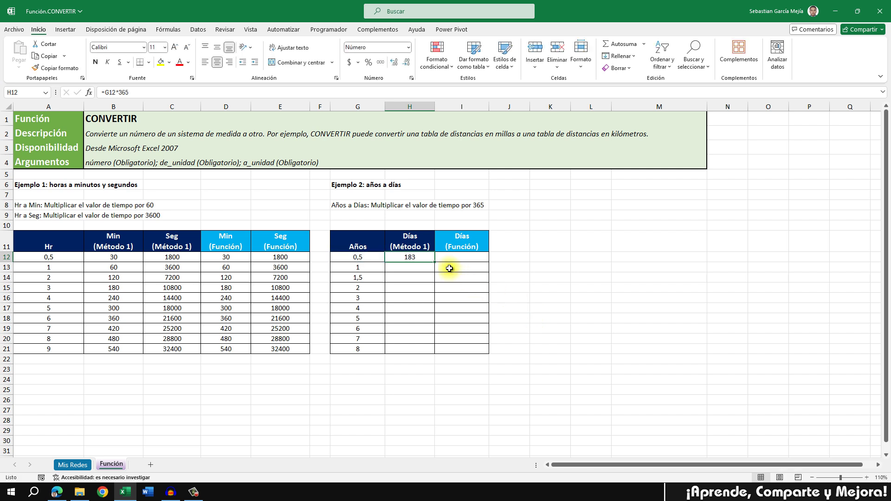
pyautogui.doubleClick(436, 262)
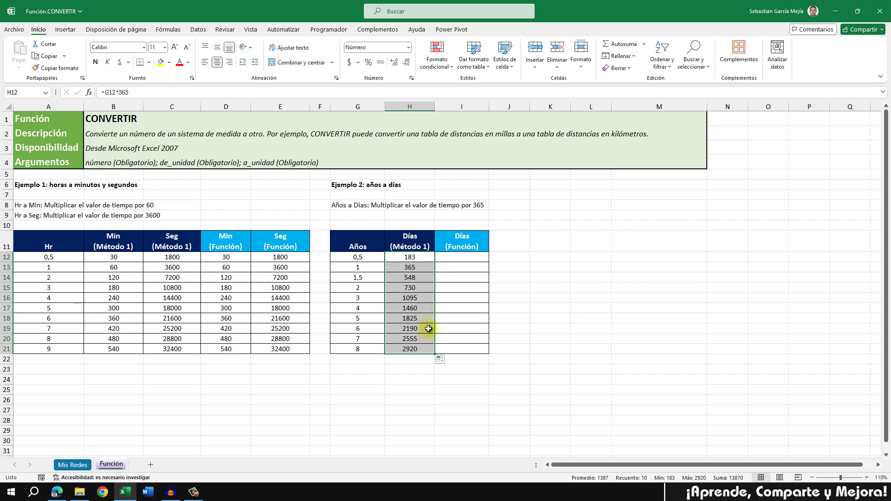
pyautogui.click(454, 260)
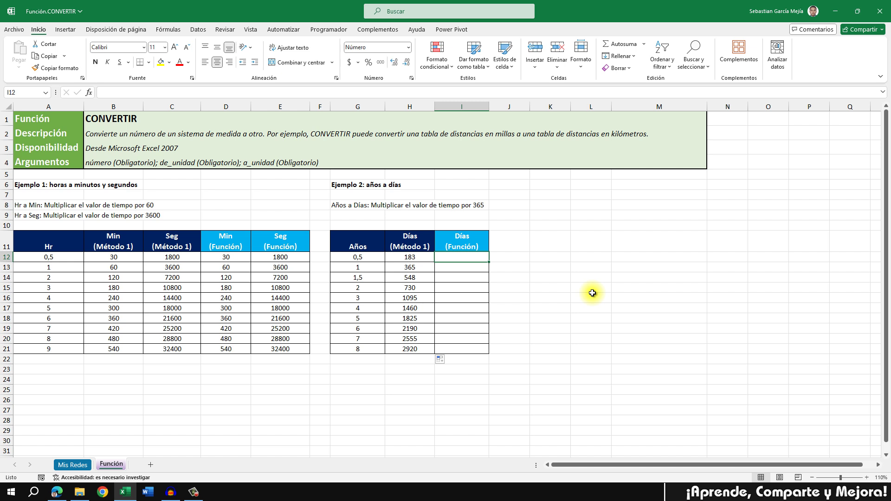
# Enter =CONVERTIR(G12;"yr";"day") in I12, picking yr and day from the unit list.
pyautogui.write('=conver')
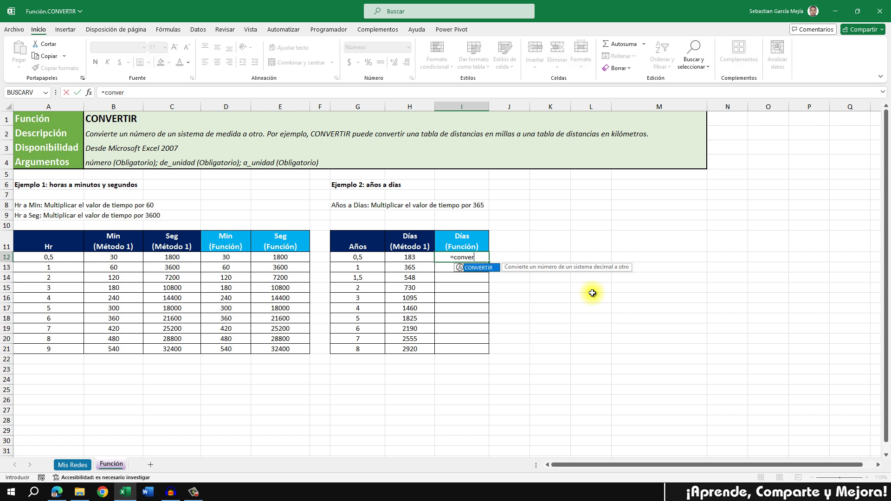
pyautogui.press('Tab')
pyautogui.press('Left')
pyautogui.press('Left')
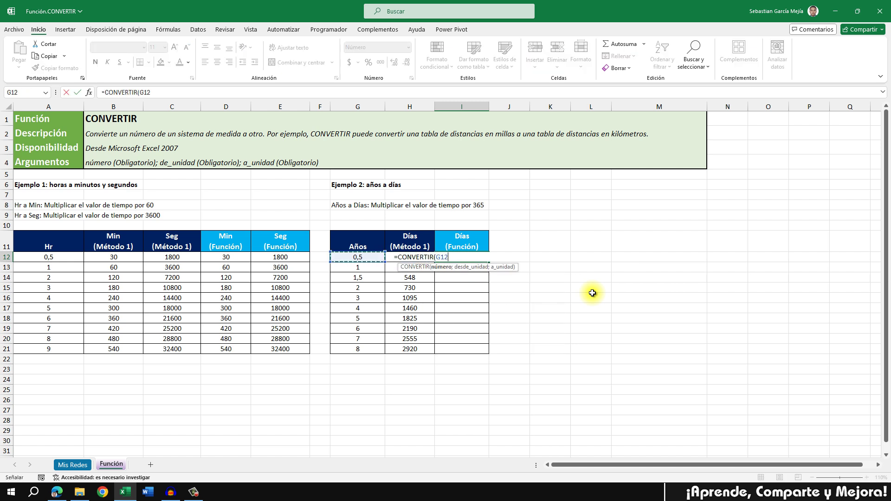
pyautogui.write(';')
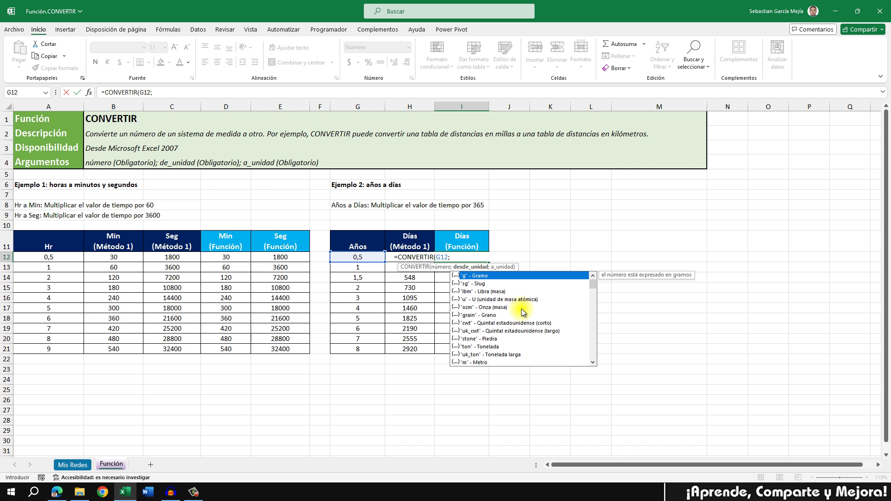
pyautogui.scroll(-2, 523, 317)
pyautogui.scroll(-2, 522, 319)
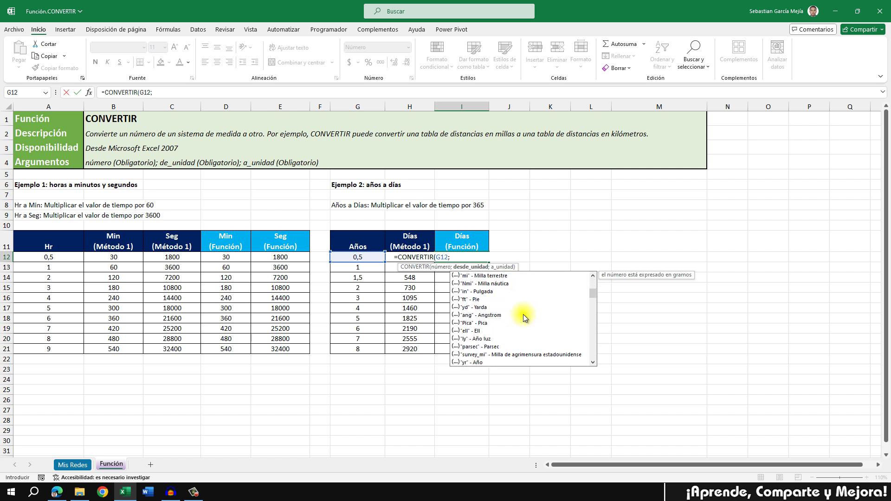
pyautogui.scroll(-1, 522, 320)
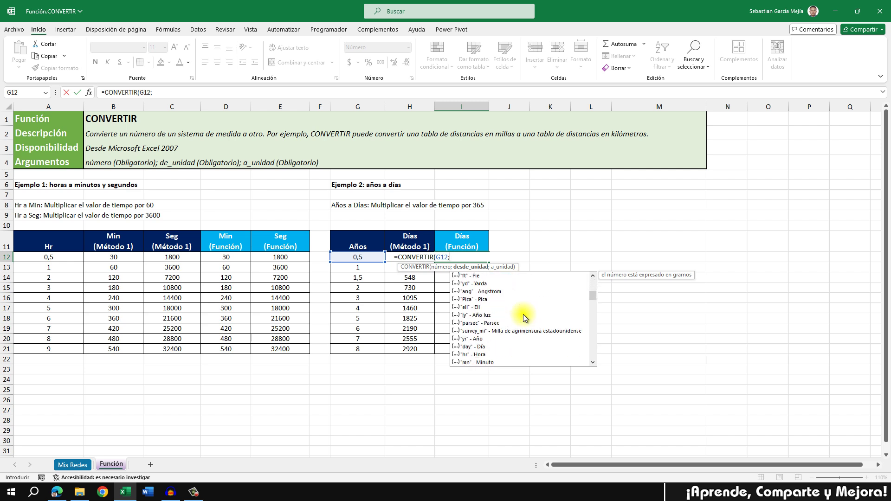
pyautogui.doubleClick(475, 339)
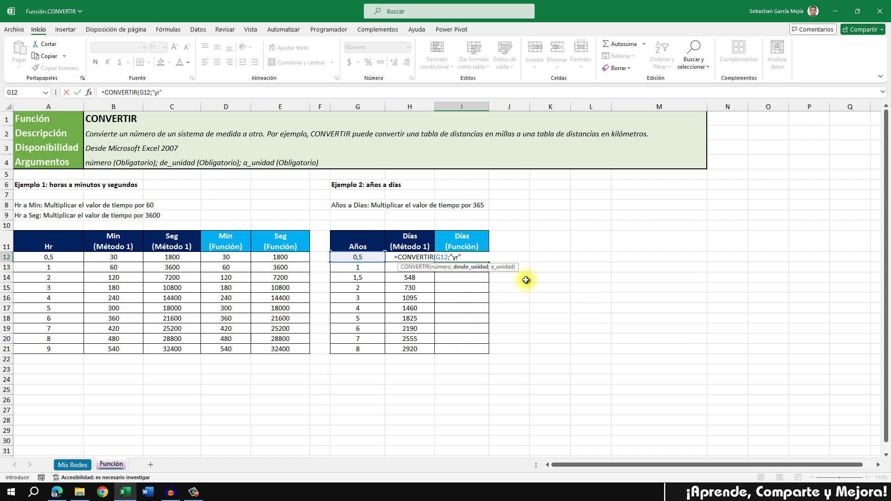
pyautogui.write(';')
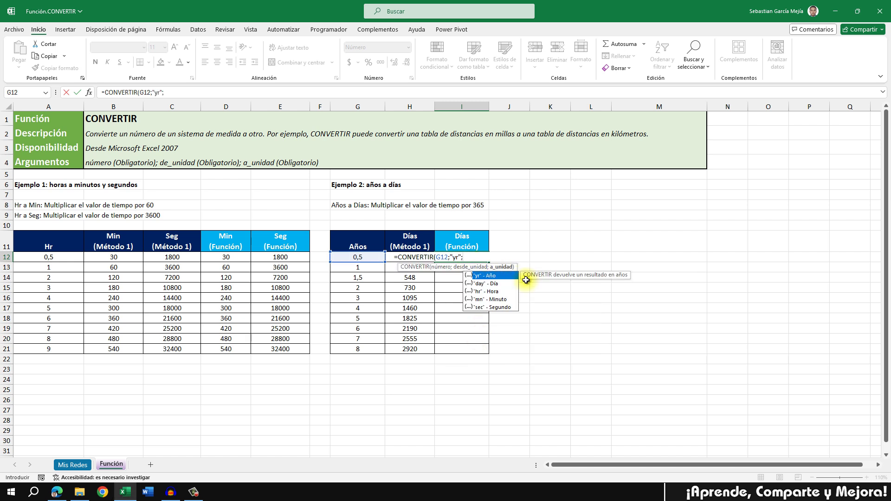
pyautogui.doubleClick(497, 284)
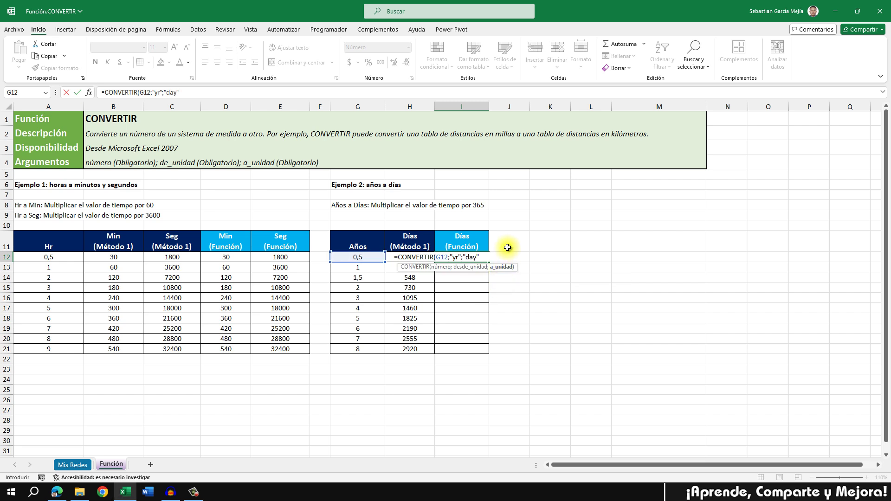
pyautogui.write(')')
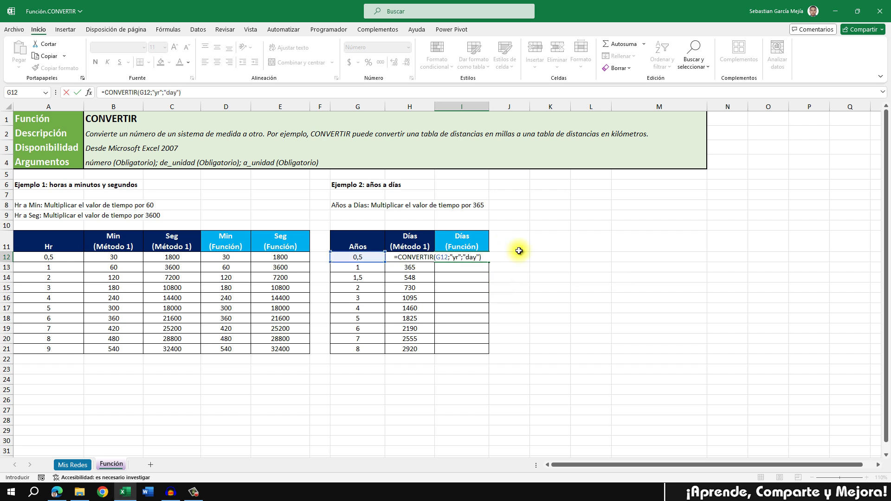
pyautogui.hotkey('ctrl', 'Return')
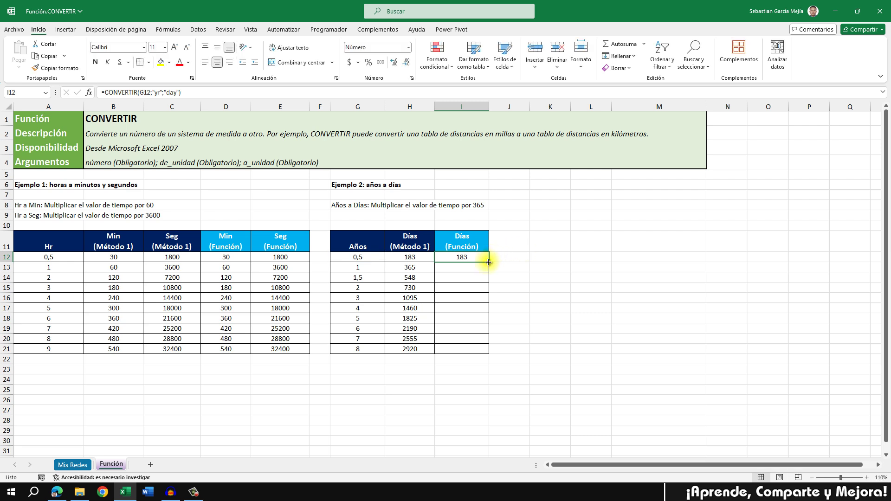
# Copy I12's CONVERTIR formula down to I21 and compare I15 with H15's multiplication.
pyautogui.doubleClick(488, 262)
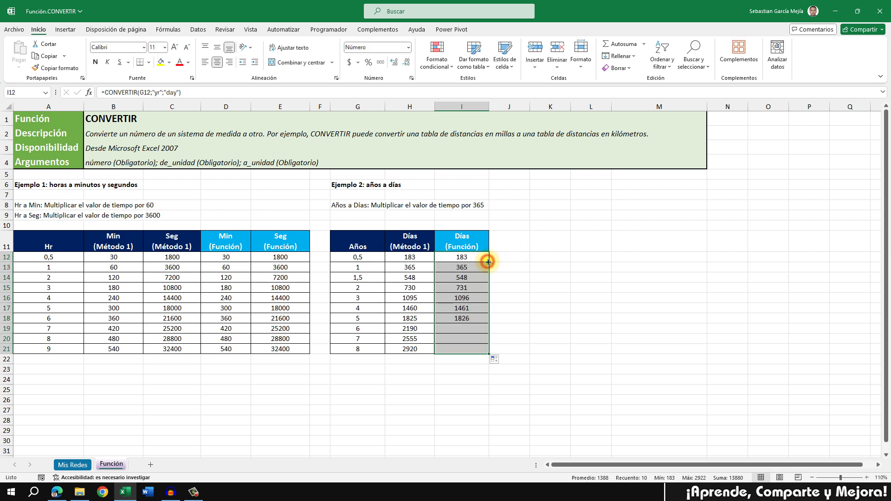
pyautogui.click(463, 288)
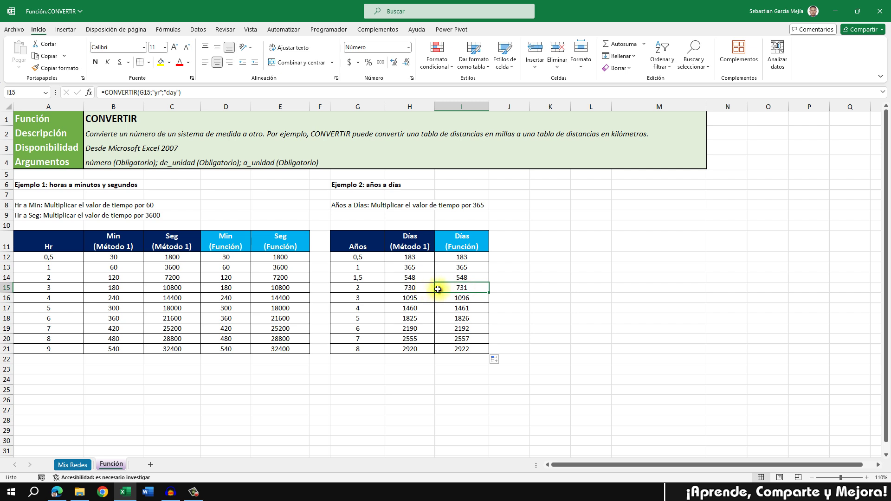
pyautogui.click(424, 288)
pyautogui.click(450, 289)
pyautogui.click(416, 288)
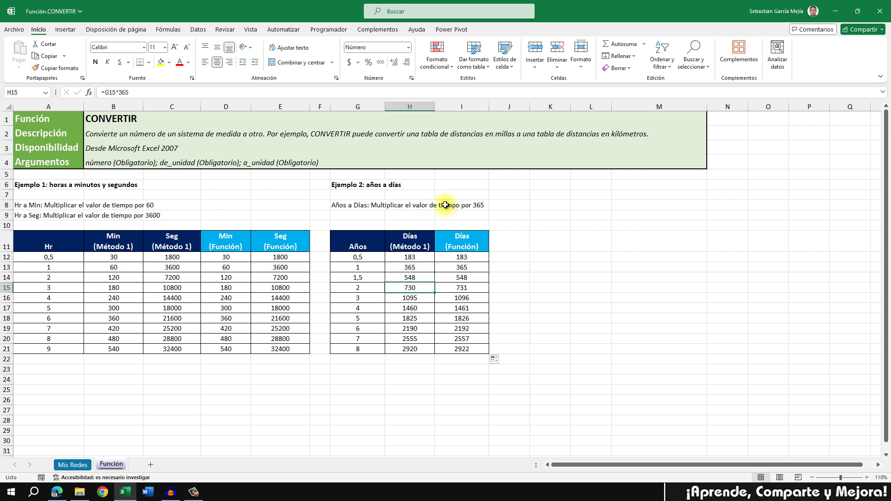
# Inspect the arguments of I12's CONVERTIR formula without changing it.
pyautogui.click(474, 256)
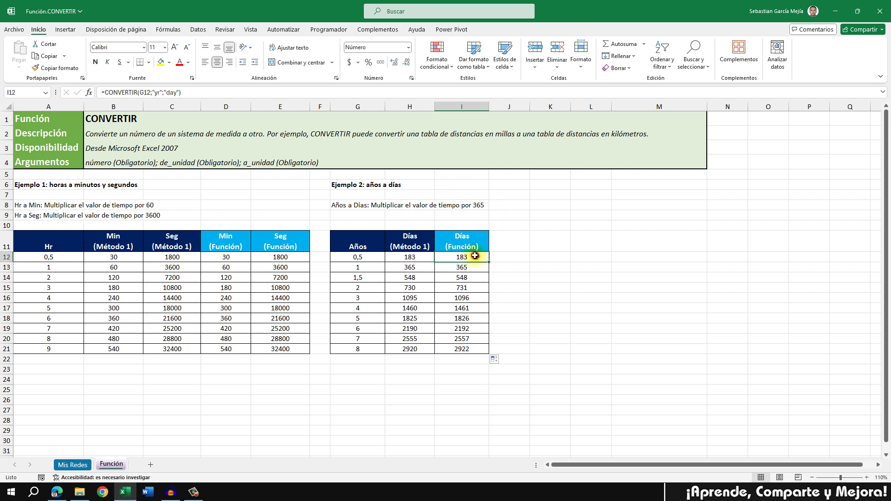
pyautogui.doubleClick(475, 258)
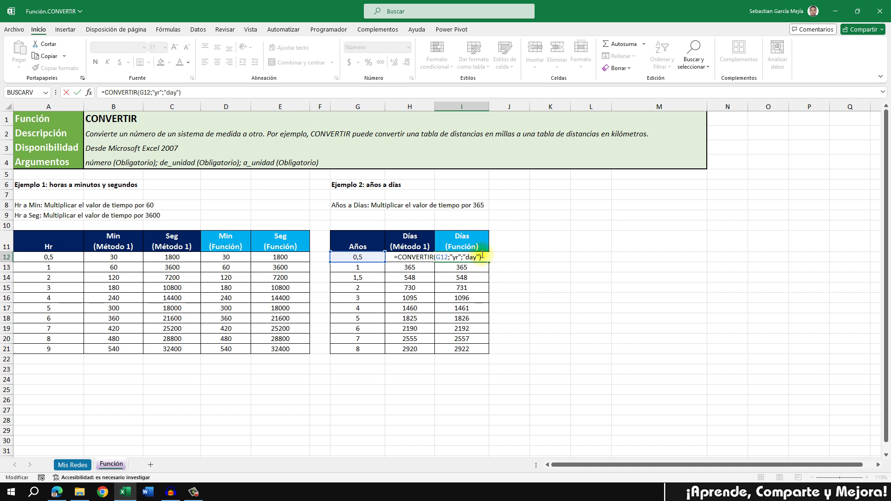
pyautogui.press('Escape')
pyautogui.click(508, 227)
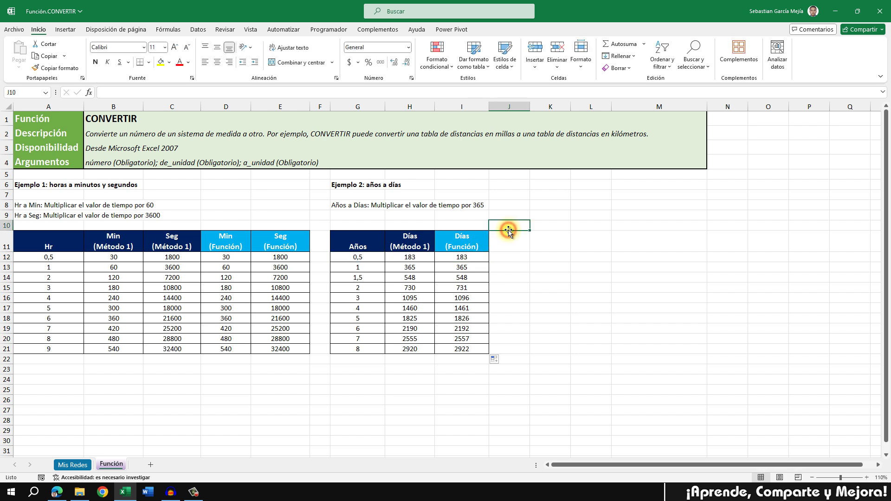